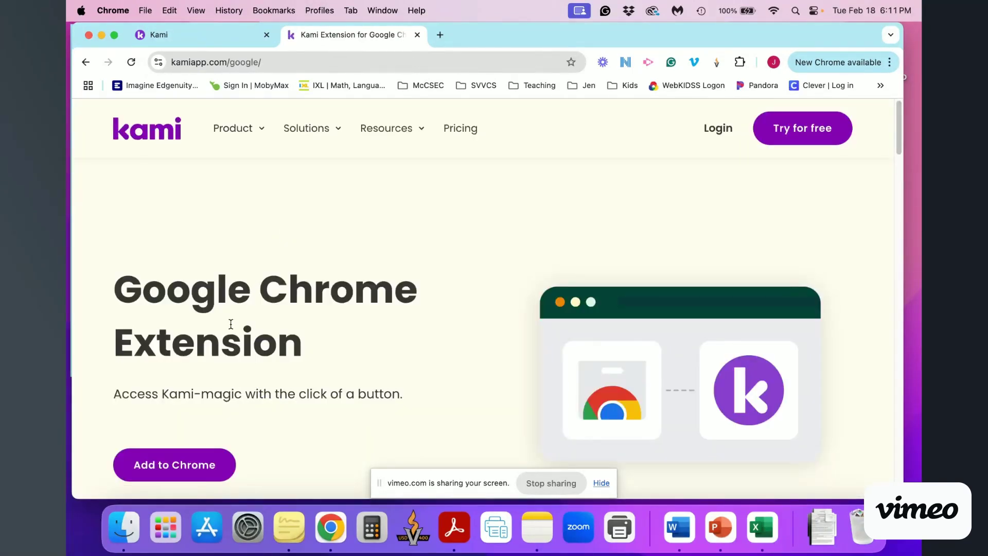
Install the Kami for Google Chrome extension from its Chrome Web Store page and approve its addition
{"action": "scroll", "coordinate": [216, 311], "scroll_direction": "down", "scroll_amount": 3}
{"action": "left_click", "coordinate": [195, 365]}
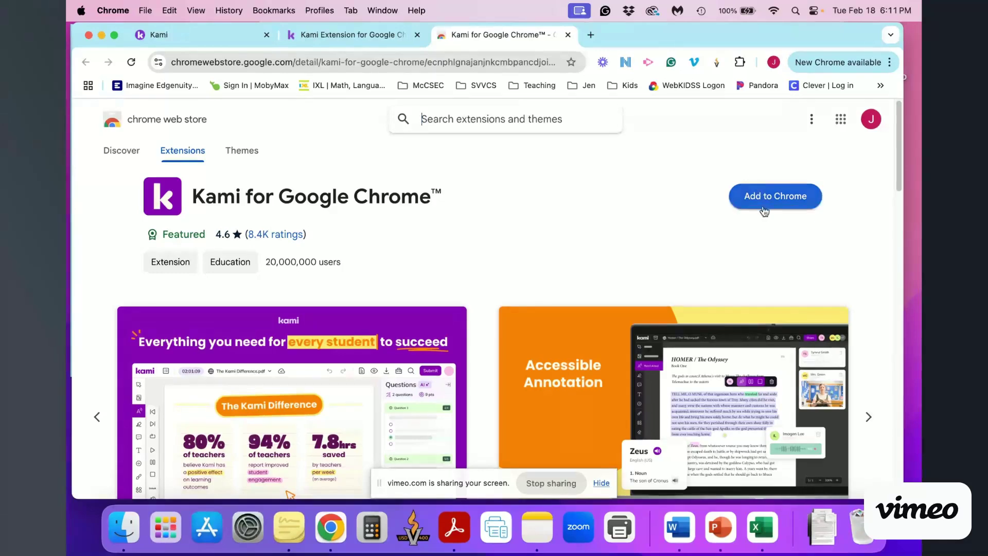
{"action": "left_click", "coordinate": [764, 202]}
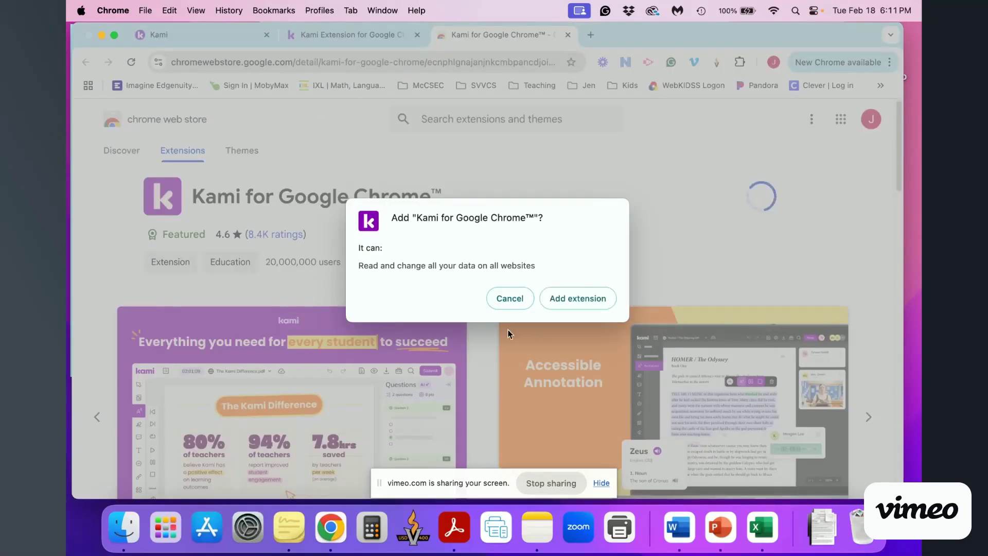
{"action": "left_click", "coordinate": [573, 298]}
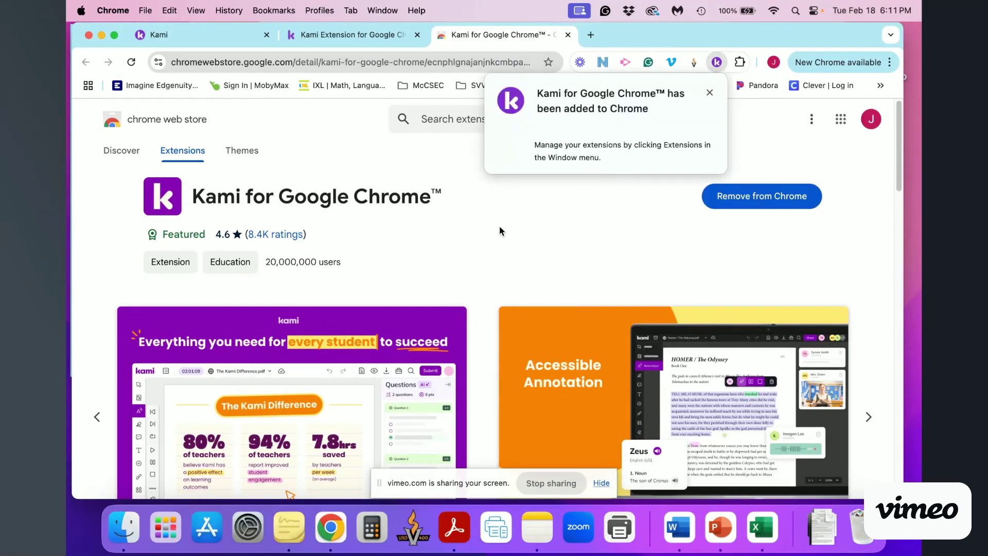
Pin the Kami for Google Chrome extension to the browser and launch Kami from it
{"action": "left_click", "coordinate": [740, 62]}
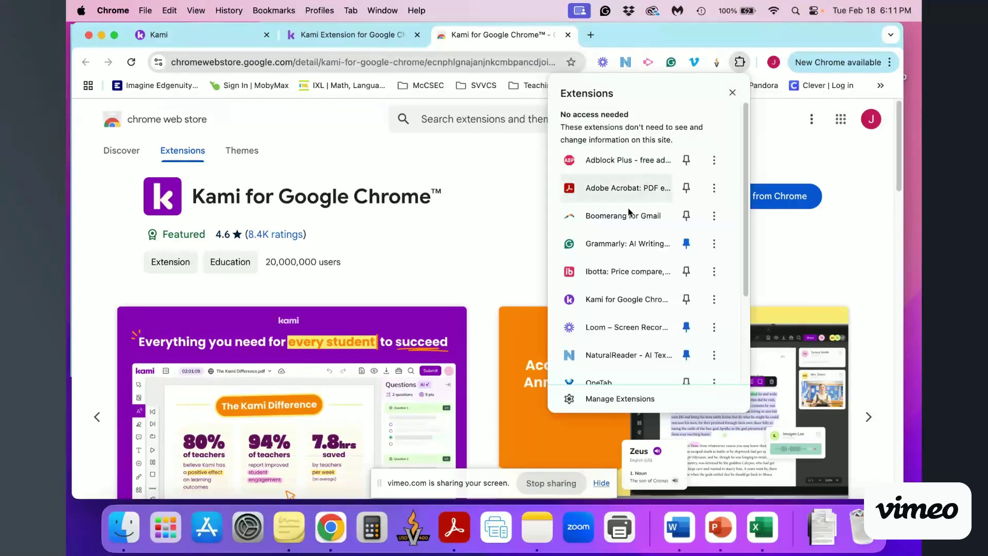
{"action": "left_click", "coordinate": [685, 299]}
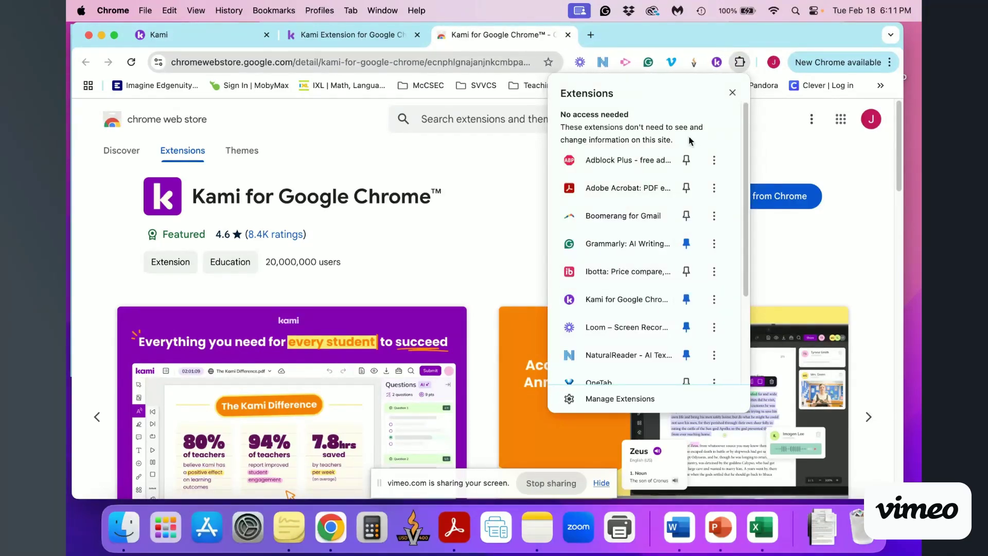
{"action": "left_click", "coordinate": [718, 62]}
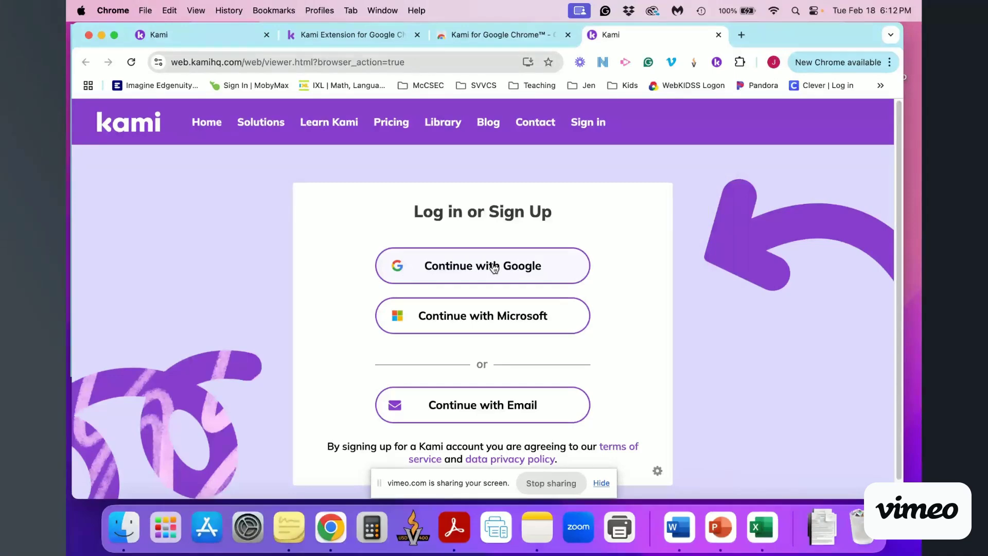
Sign in to Kami with the personal Google account, granting all the requested Google Drive and Classroom permissions
{"action": "left_click", "coordinate": [494, 267]}
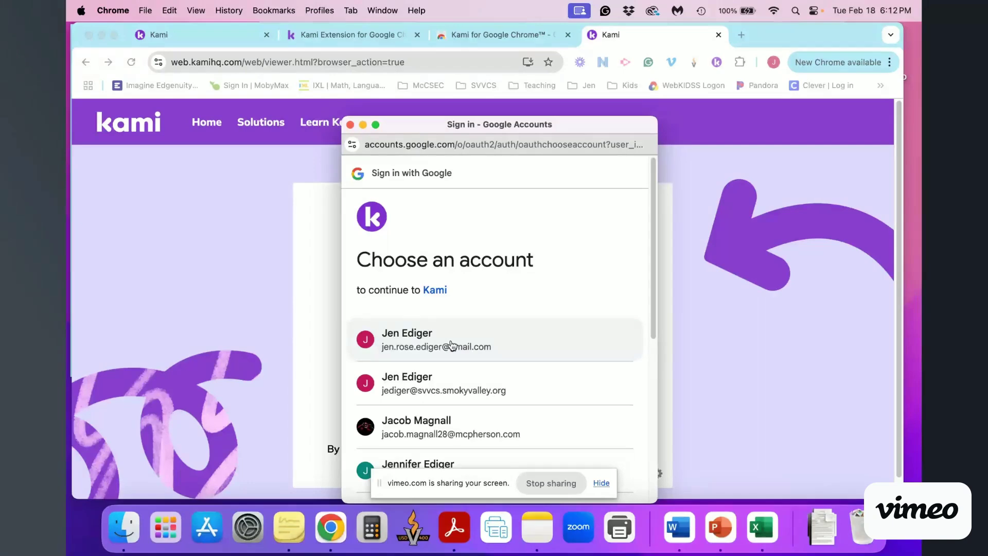
{"action": "left_click", "coordinate": [451, 345]}
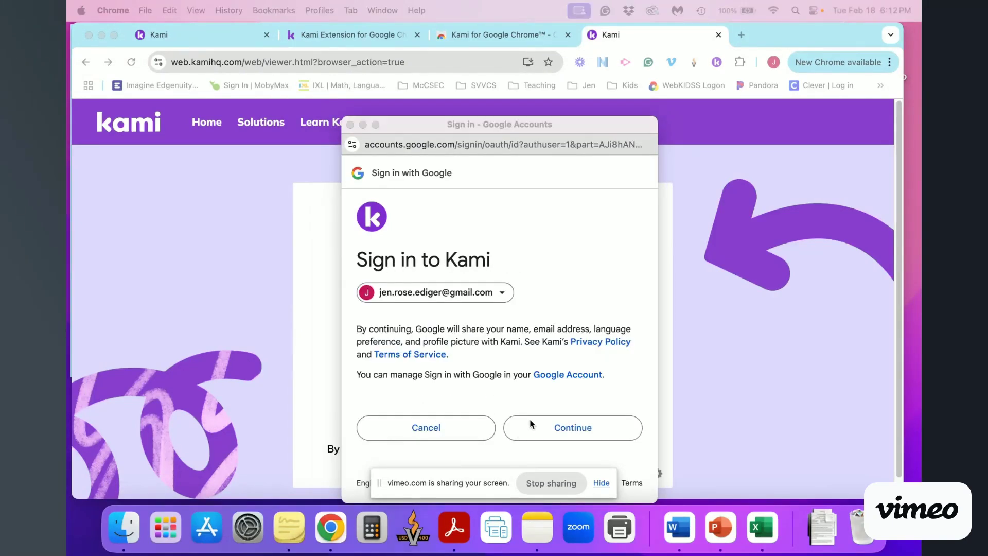
{"action": "left_click", "coordinate": [543, 430]}
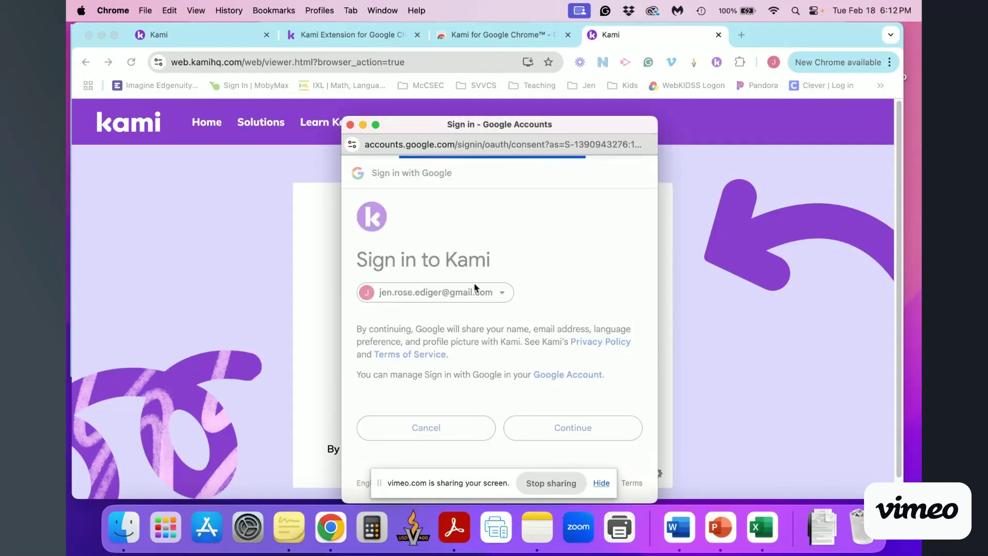
{"action": "scroll", "coordinate": [443, 364], "scroll_direction": "down", "scroll_amount": 5}
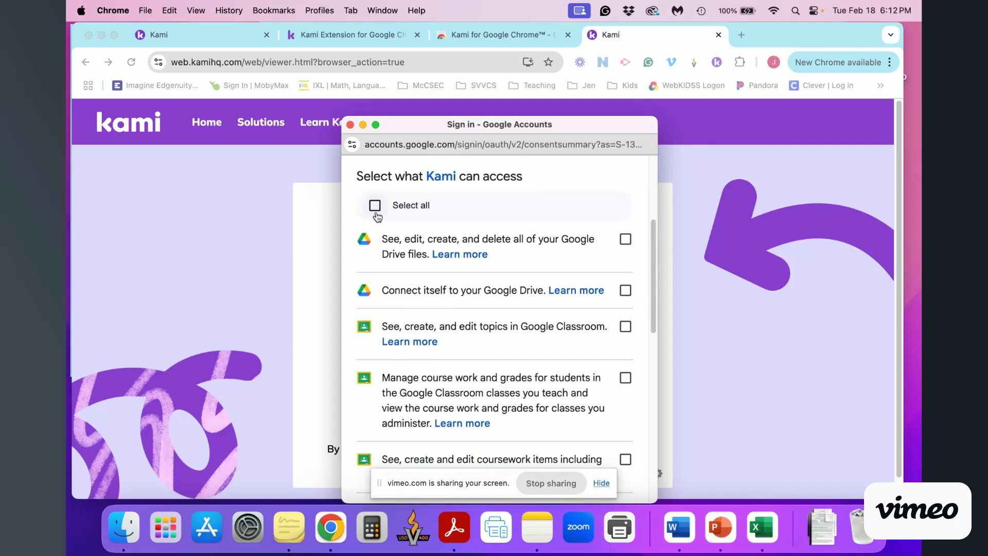
{"action": "left_click", "coordinate": [374, 205]}
{"action": "scroll", "coordinate": [499, 309], "scroll_direction": "down", "scroll_amount": 1}
{"action": "scroll", "coordinate": [499, 309], "scroll_direction": "down", "scroll_amount": 10}
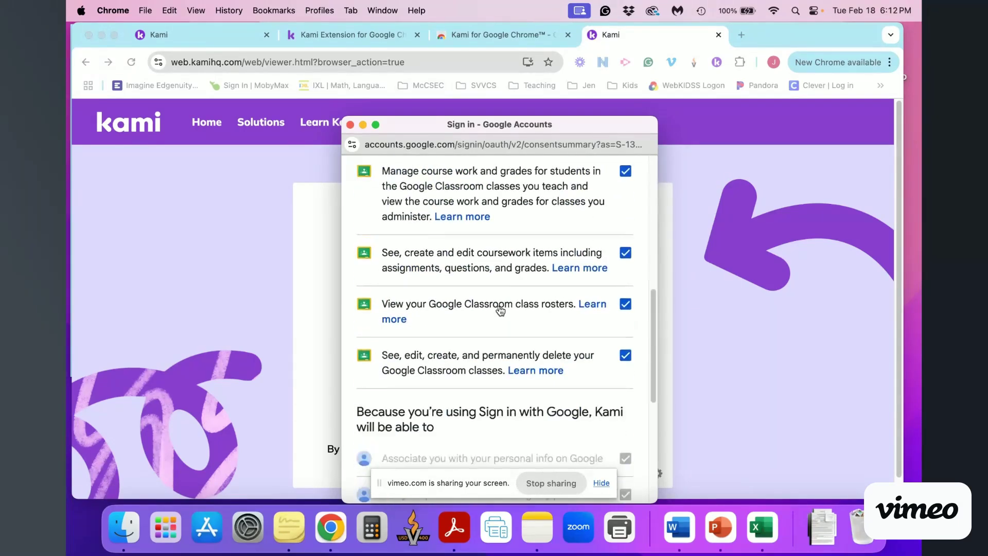
{"action": "left_click", "coordinate": [547, 433]}
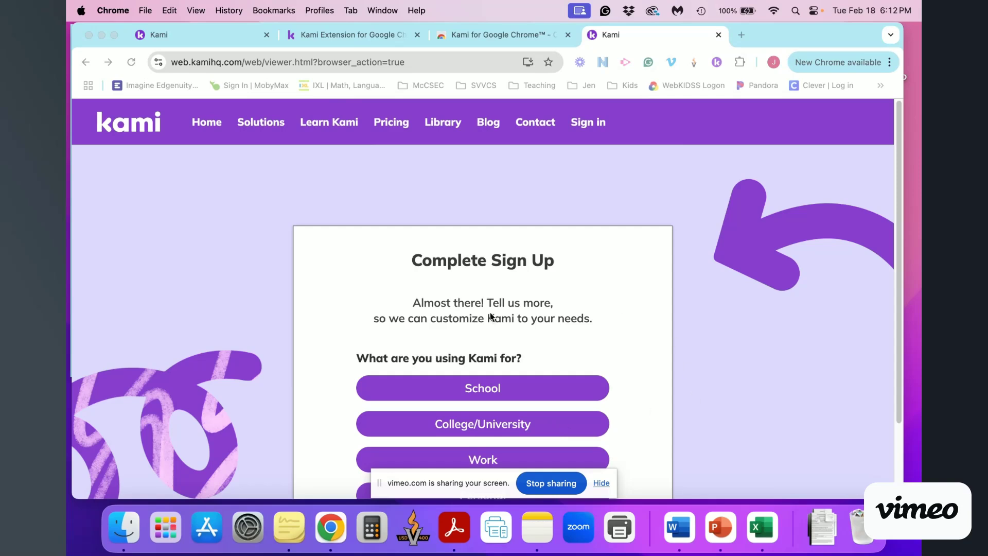
Complete the Kami sign-up with School as the purpose and Student as the role
{"action": "scroll", "coordinate": [518, 311], "scroll_direction": "down", "scroll_amount": 3}
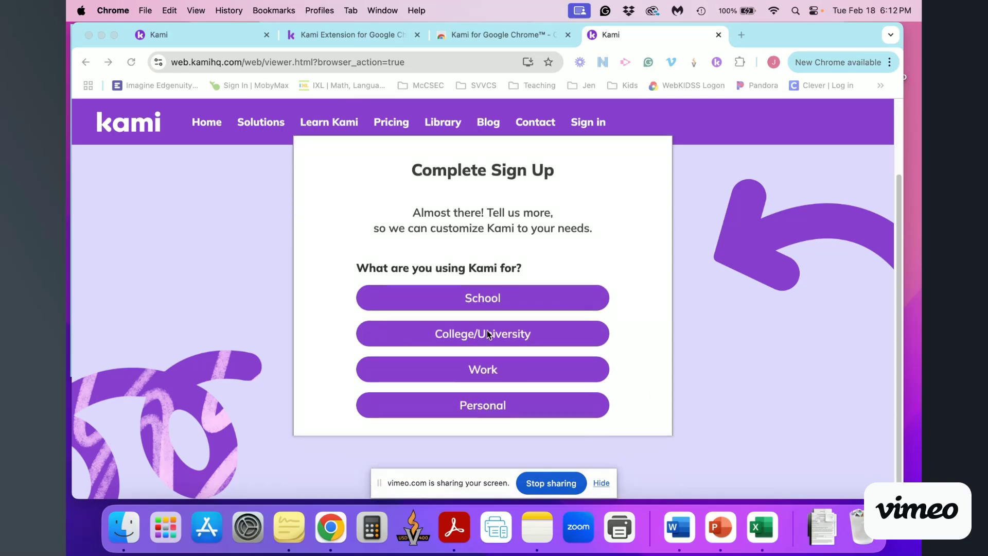
{"action": "left_click", "coordinate": [472, 301]}
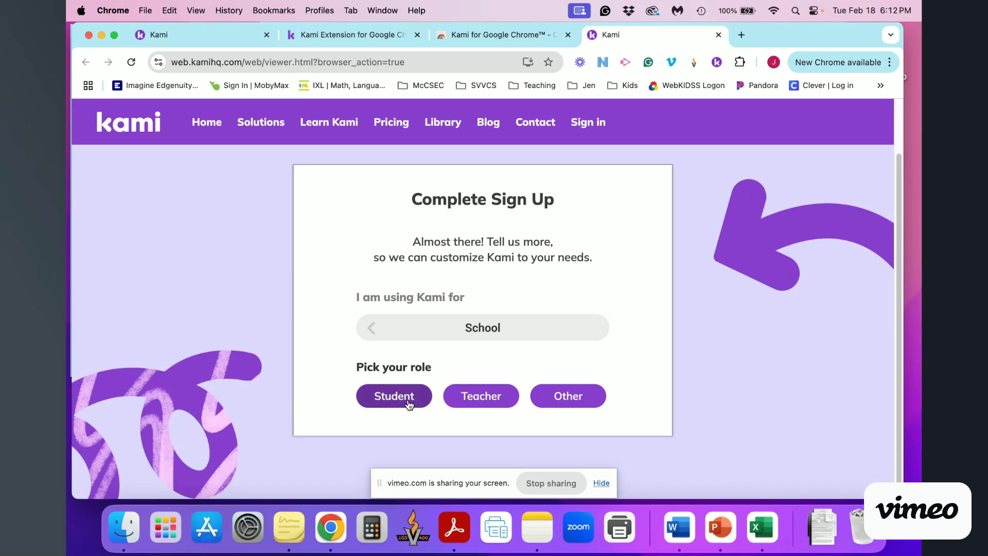
{"action": "left_click", "coordinate": [409, 404]}
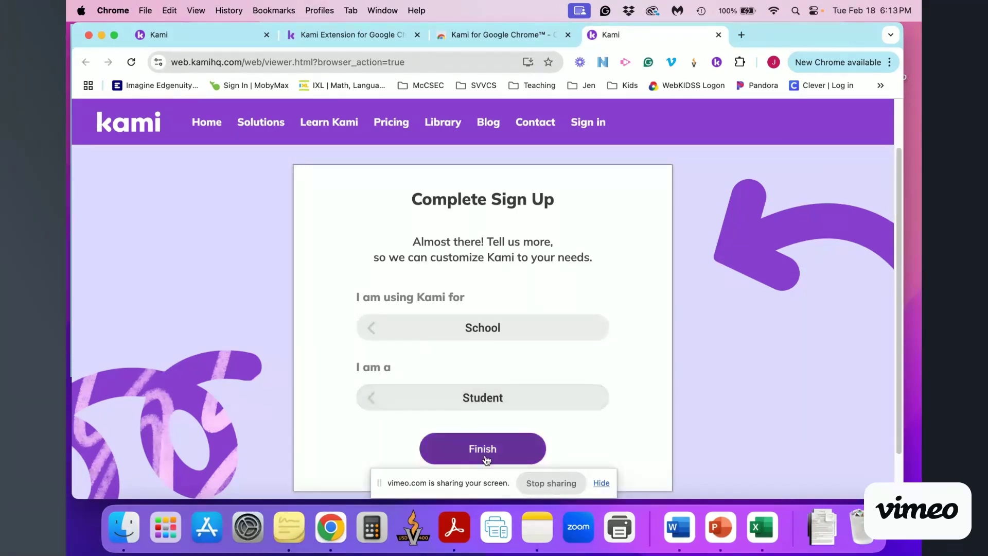
{"action": "left_click", "coordinate": [491, 449]}
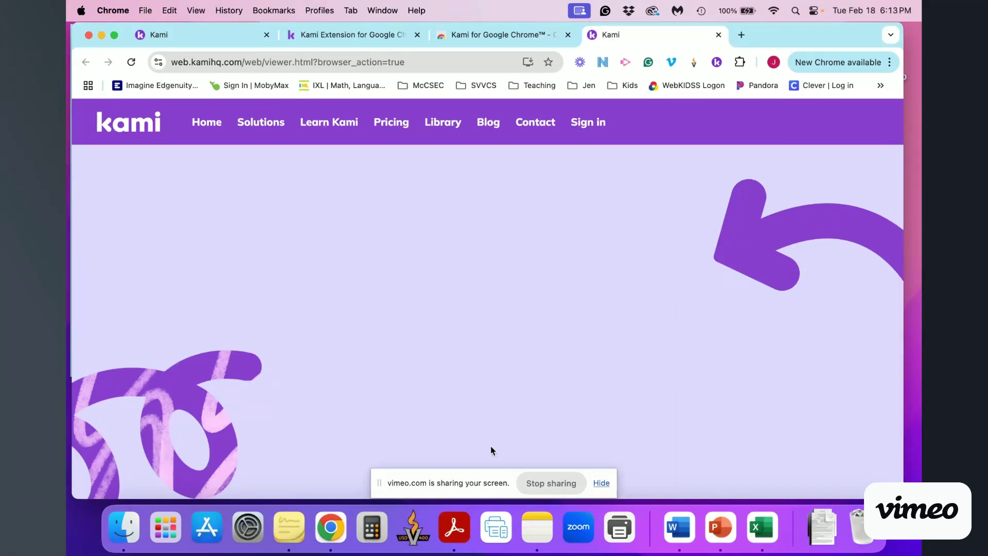
Hide the screen-sharing notice, start the introductory Kami activity, and try the tool sidebar's collapsed and expanded views
{"action": "scroll", "coordinate": [387, 318], "scroll_direction": "down", "scroll_amount": 1}
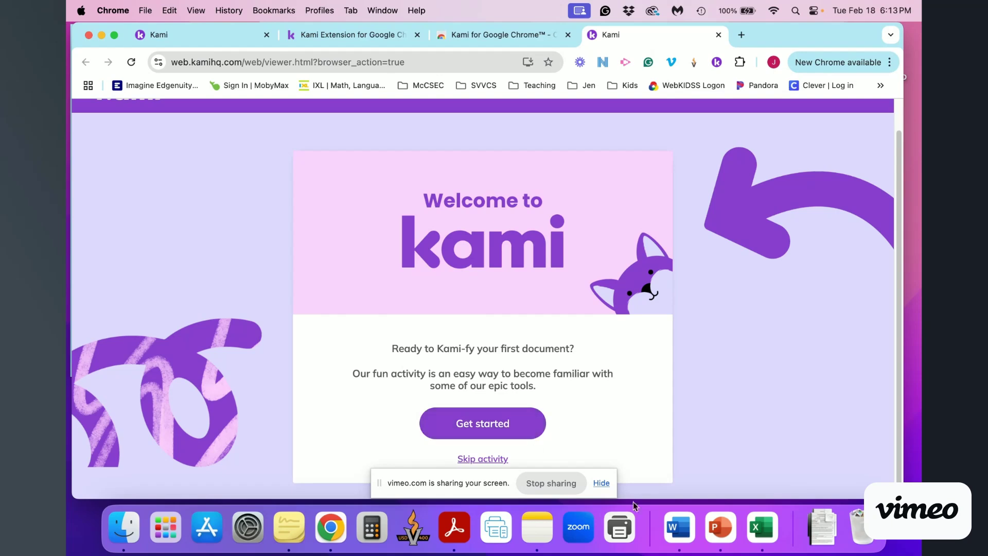
{"action": "left_click", "coordinate": [602, 484]}
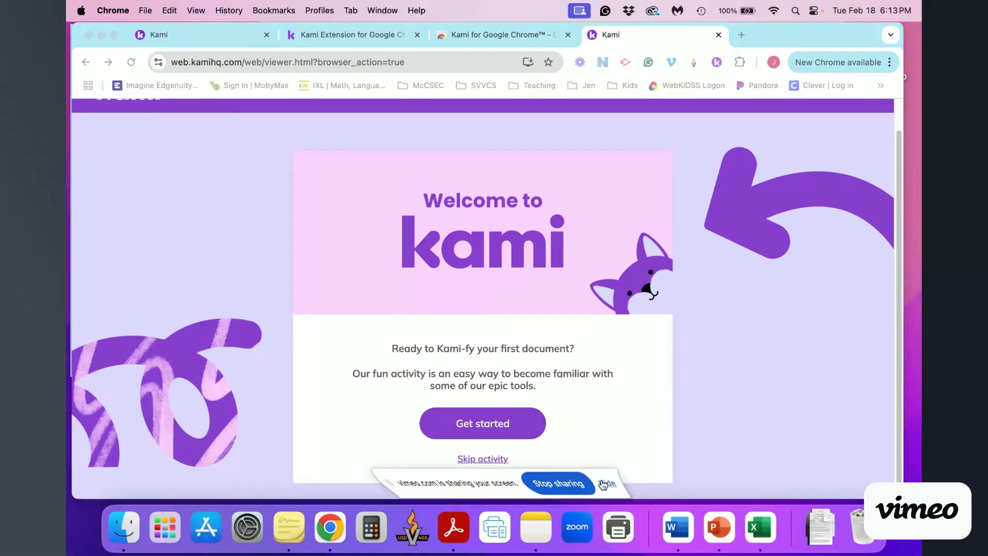
{"action": "left_click", "coordinate": [489, 423]}
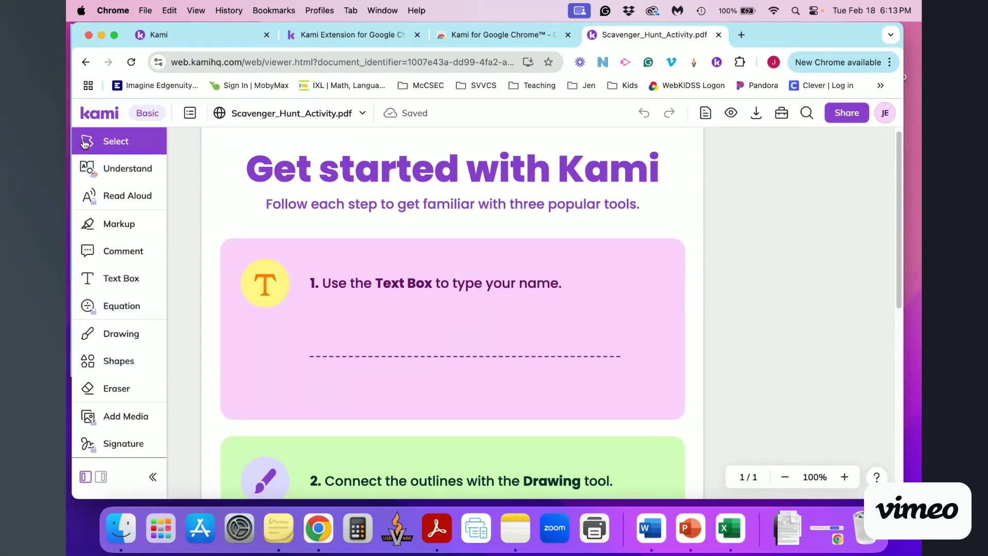
{"action": "left_click", "coordinate": [153, 476]}
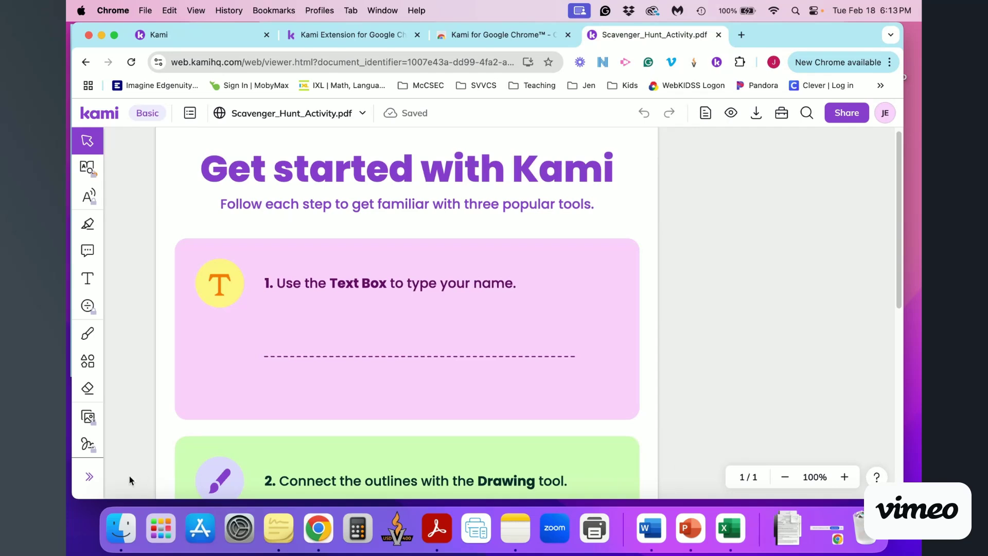
{"action": "left_click", "coordinate": [89, 478]}
Add a text box on the dashed line in section 1 and enter the name in it
{"action": "left_click", "coordinate": [93, 279]}
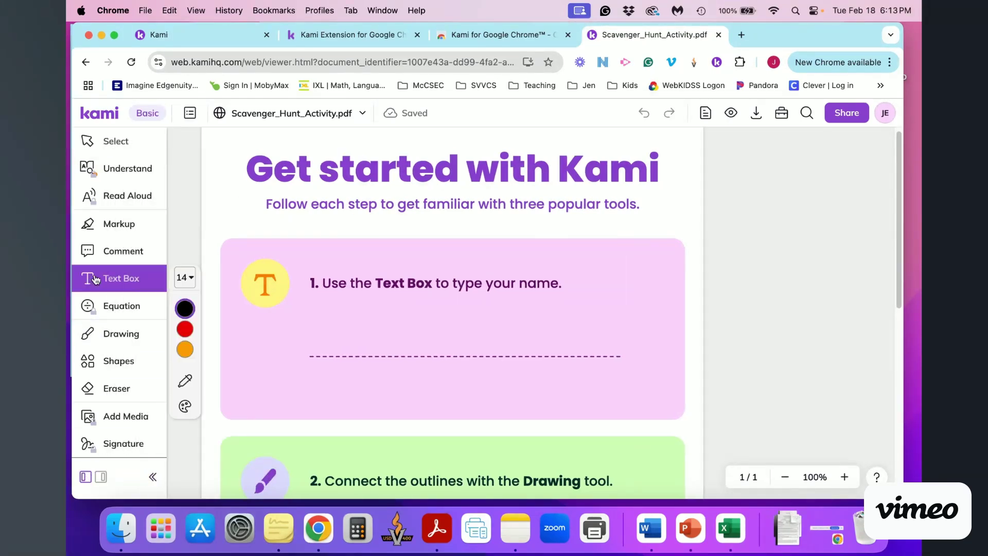
{"action": "left_click", "coordinate": [316, 350]}
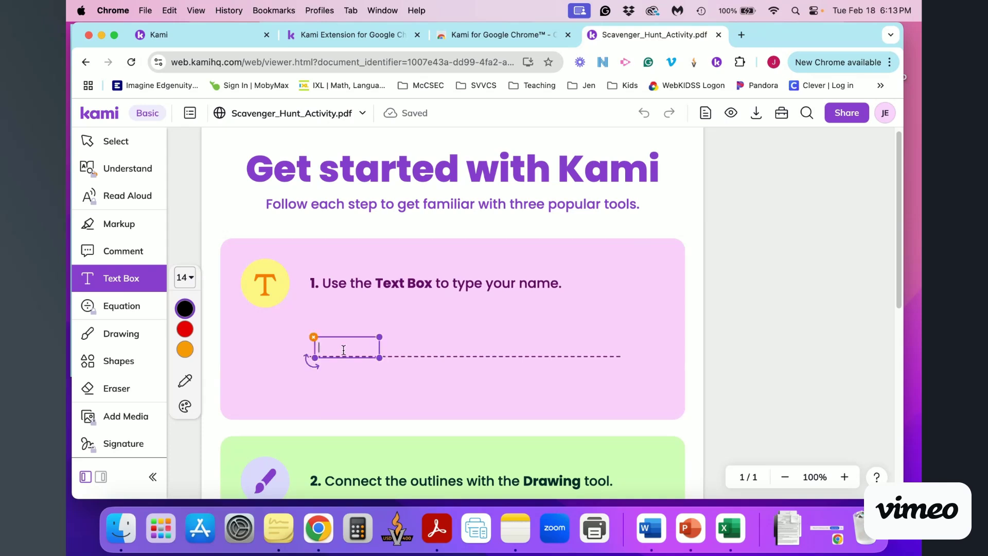
{"action": "type", "text": "Mrs. Ediger"}
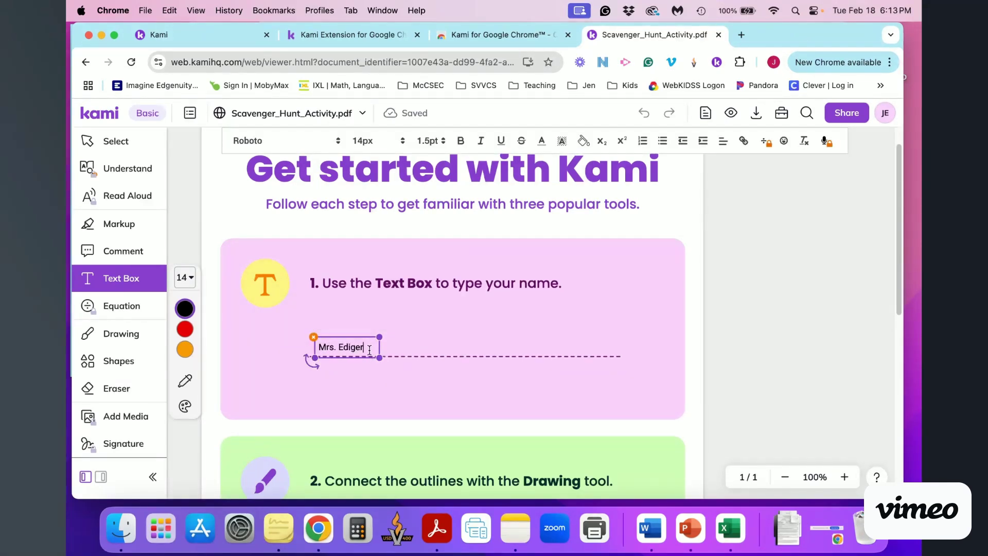
Format the name in section 1 as purple text at 18px
{"action": "left_click_drag", "start_coordinate": [360, 349], "coordinate": [303, 342]}
{"action": "mouse_move", "coordinate": [184, 329]}
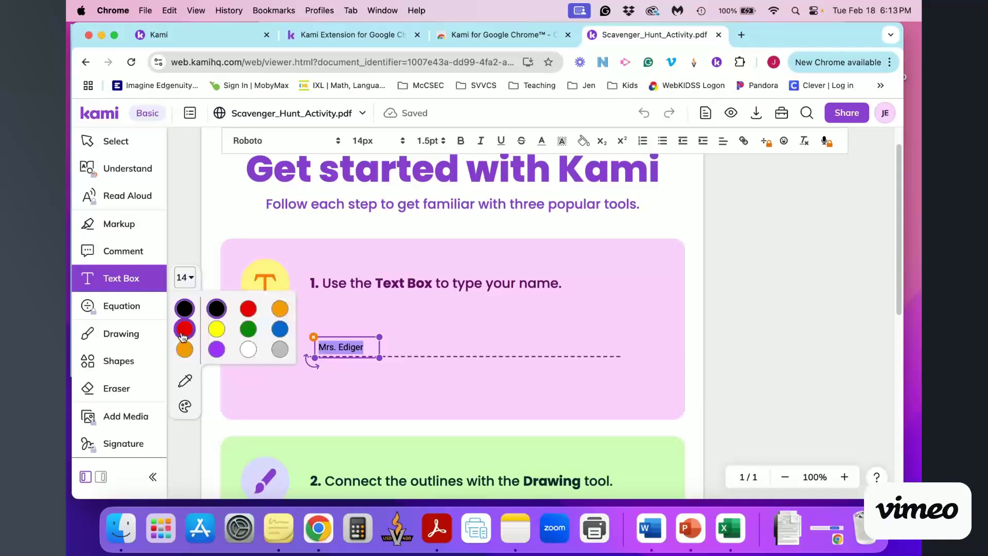
{"action": "left_click", "coordinate": [216, 349]}
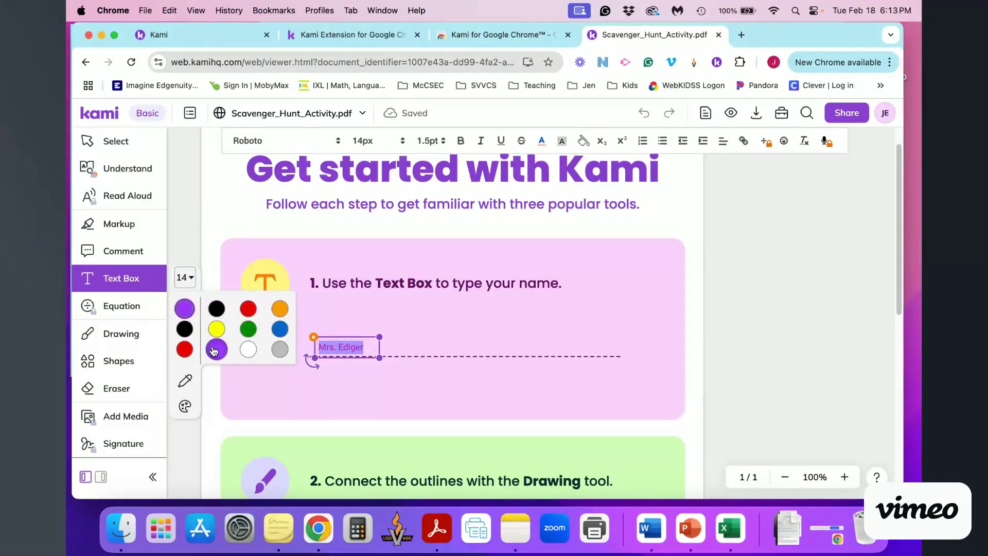
{"action": "left_click", "coordinate": [184, 278]}
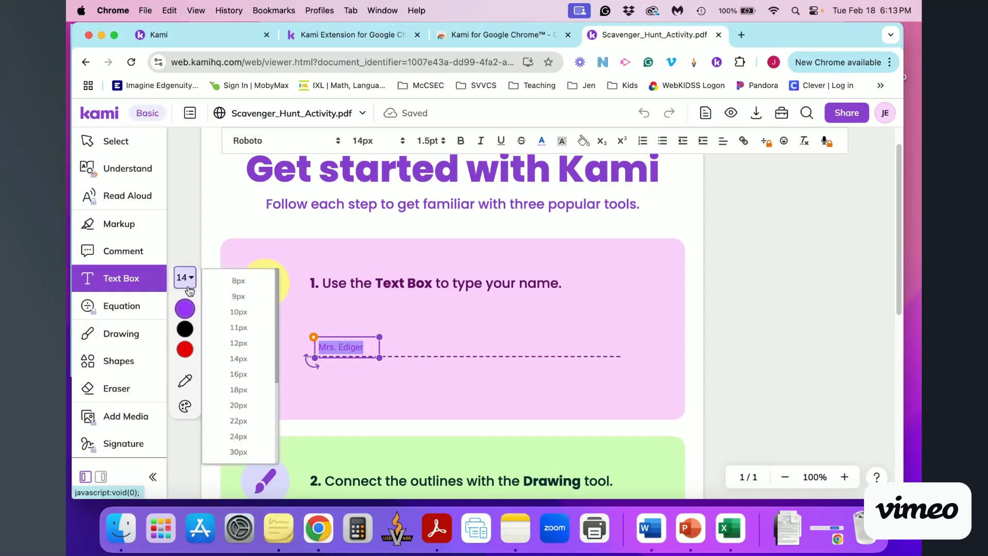
{"action": "left_click", "coordinate": [221, 391]}
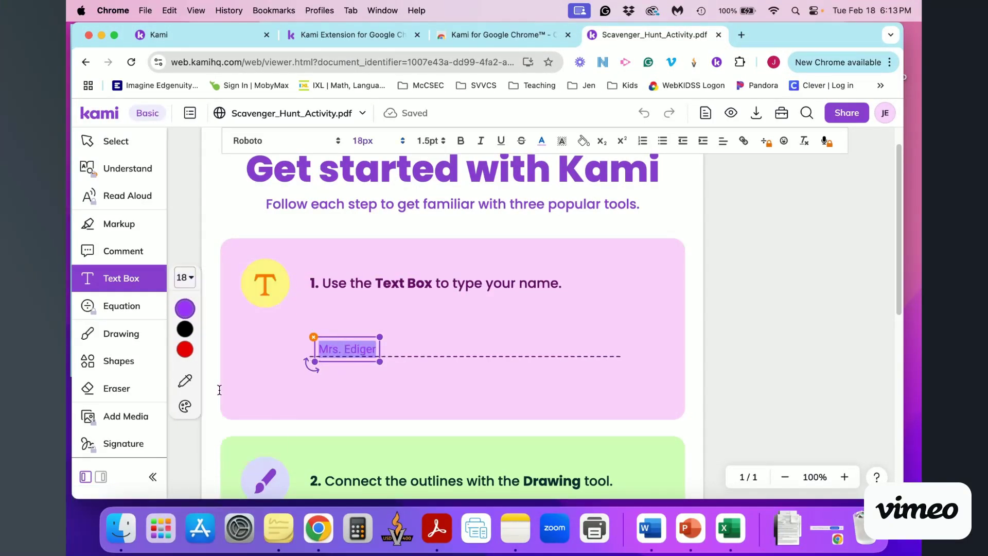
{"action": "left_click", "coordinate": [294, 399]}
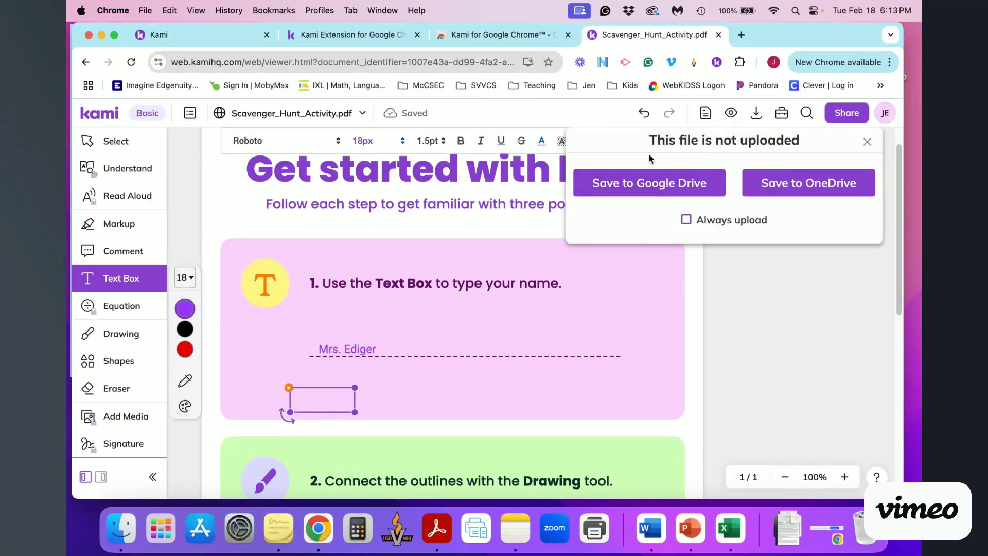
Save the activity file to Google Drive with the Always upload option turned on
{"action": "left_click", "coordinate": [685, 219]}
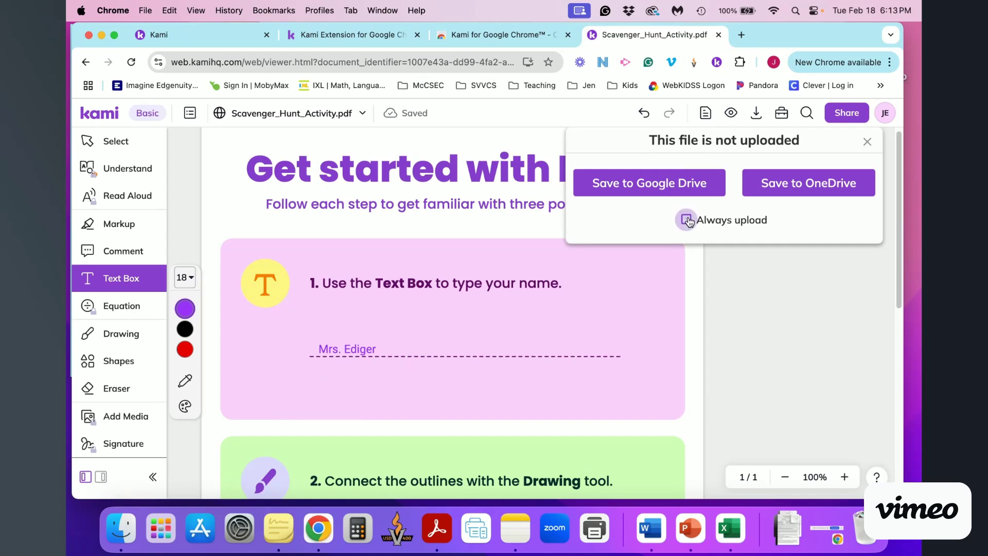
{"action": "left_click", "coordinate": [671, 186]}
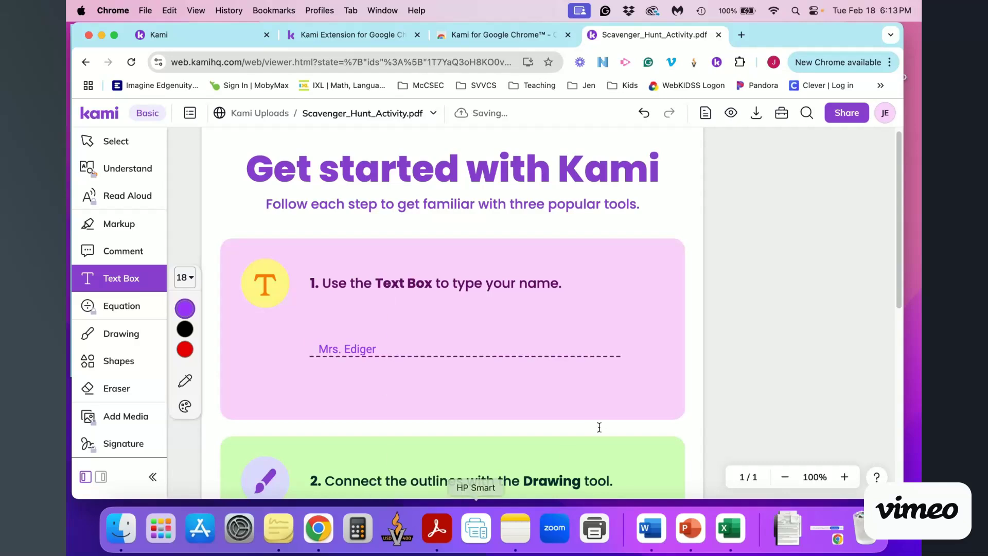
Trace the three dotted arches in section 2 with the Drawing tool in light blue
{"action": "scroll", "coordinate": [321, 396], "scroll_direction": "down", "scroll_amount": 5}
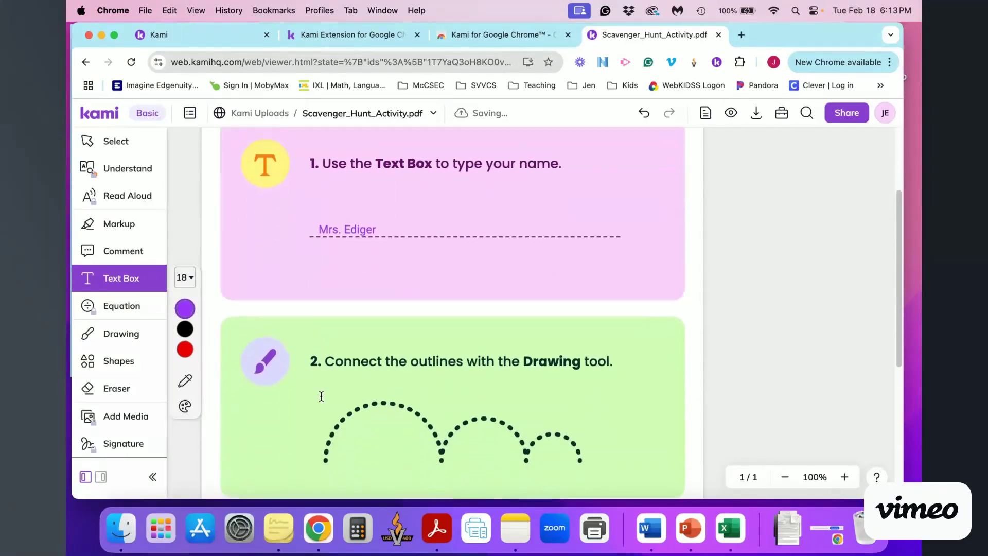
{"action": "scroll", "coordinate": [322, 397], "scroll_direction": "down", "scroll_amount": 1}
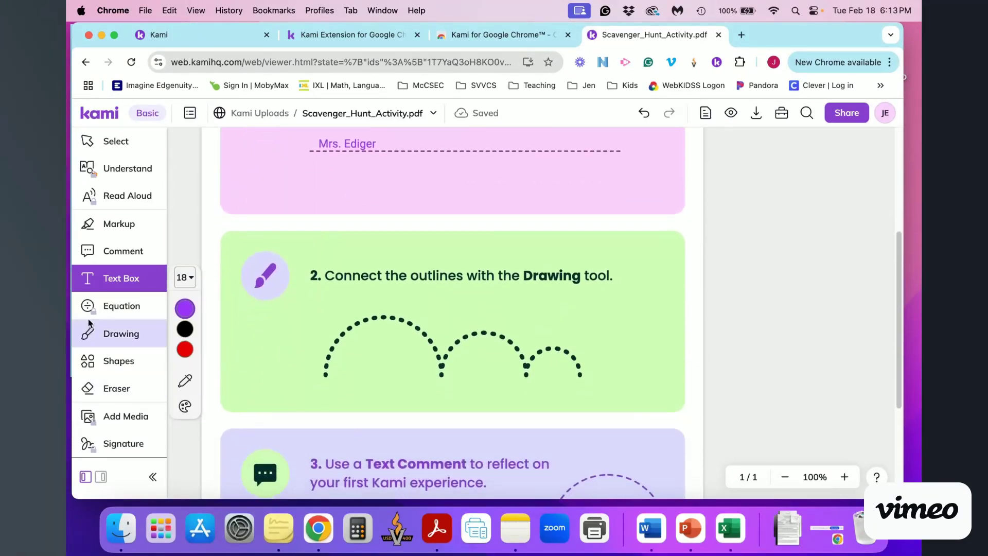
{"action": "left_click", "coordinate": [106, 335]}
{"action": "mouse_move", "coordinate": [181, 420]}
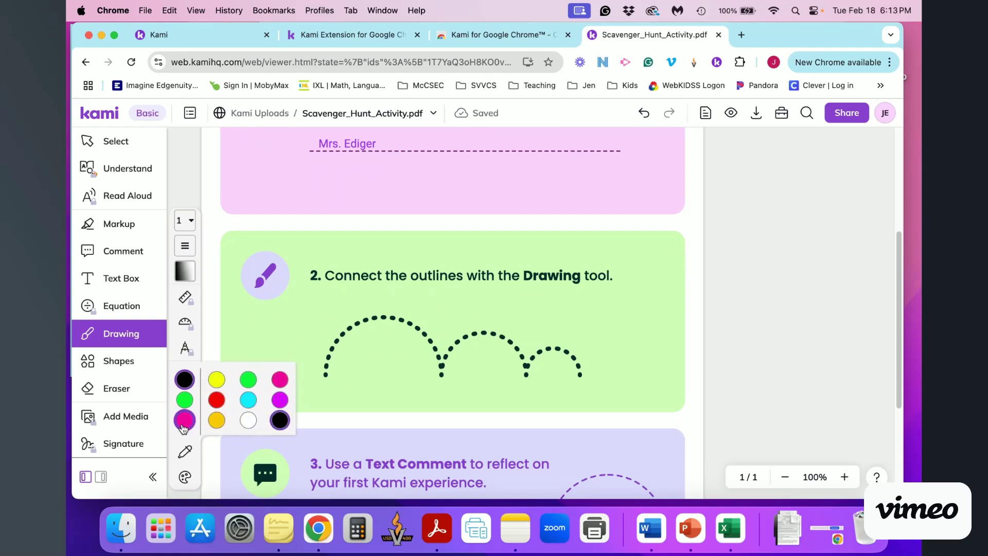
{"action": "left_click", "coordinate": [250, 402]}
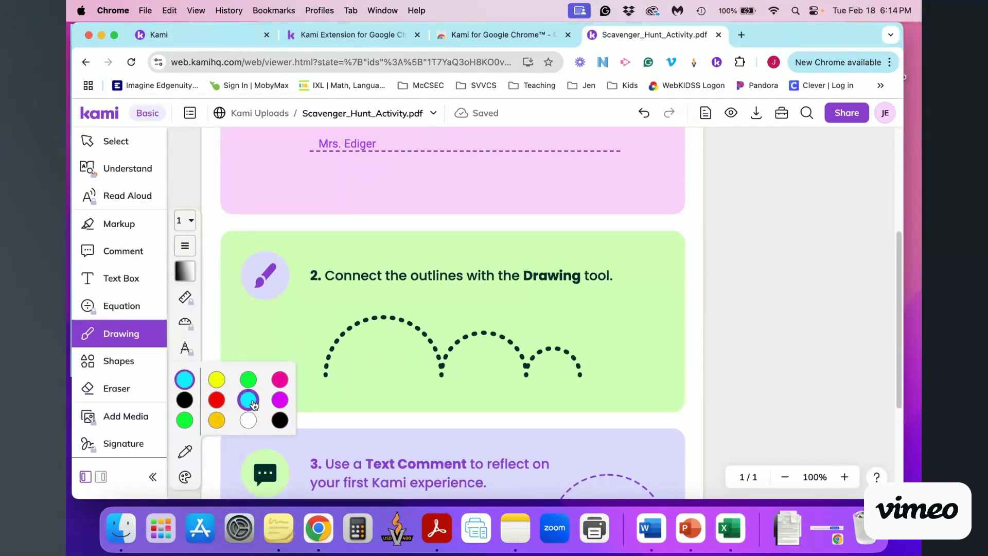
{"action": "mouse_move", "coordinate": [325, 376]}
{"action": "left_mouse_down"}
{"action": "mouse_move", "coordinate": [345, 332]}
{"action": "mouse_move", "coordinate": [400, 322]}
{"action": "mouse_move", "coordinate": [421, 334]}
{"action": "mouse_move", "coordinate": [441, 372]}
{"action": "mouse_move", "coordinate": [458, 338]}
{"action": "mouse_move", "coordinate": [485, 332]}
{"action": "mouse_move", "coordinate": [535, 350]}
{"action": "mouse_move", "coordinate": [530, 374]}
{"action": "mouse_move", "coordinate": [544, 348]}
{"action": "mouse_move", "coordinate": [590, 374]}
{"action": "left_mouse_up"}
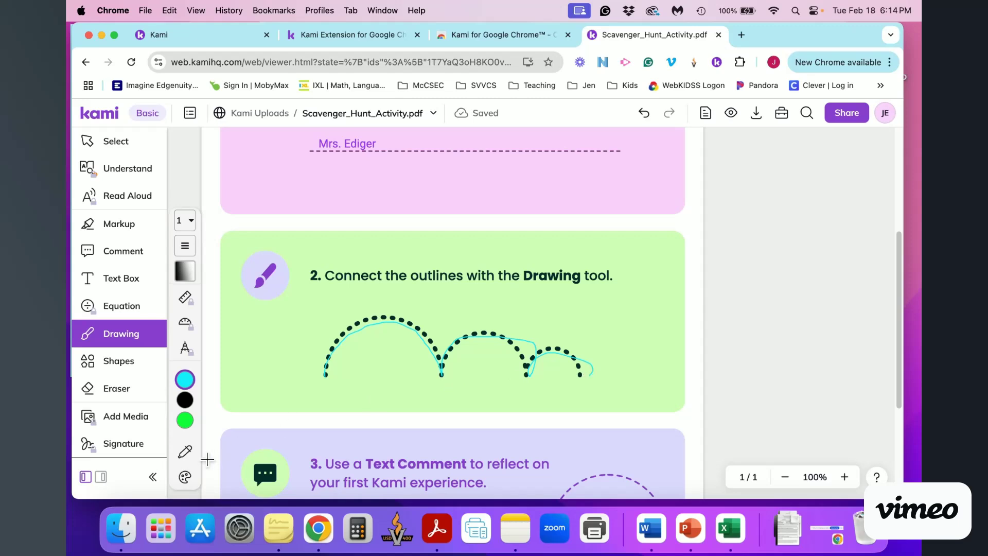
Erase the thin light blue line in section 2 and retrace the three arches in light blue at line thickness 8
{"action": "left_click", "coordinate": [116, 388]}
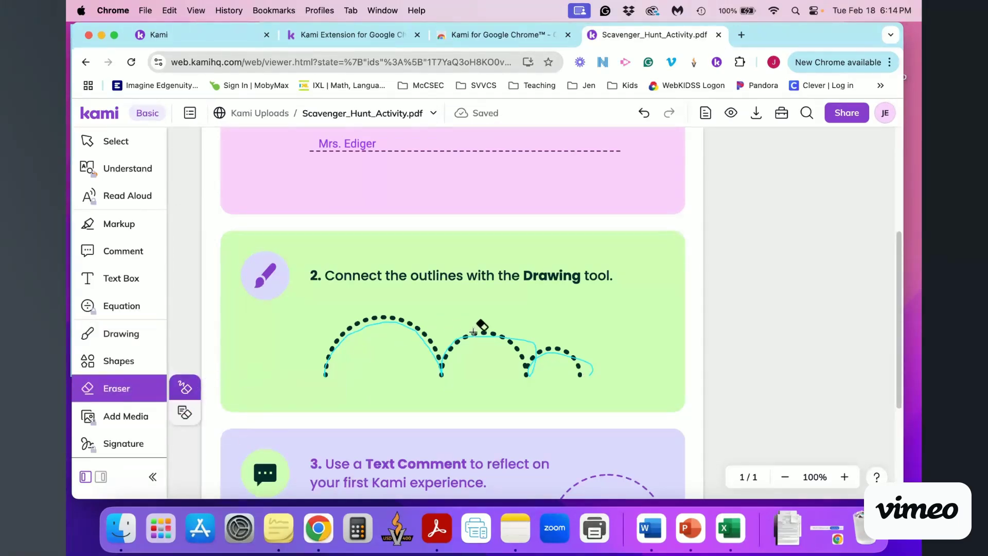
{"action": "left_click", "coordinate": [518, 346]}
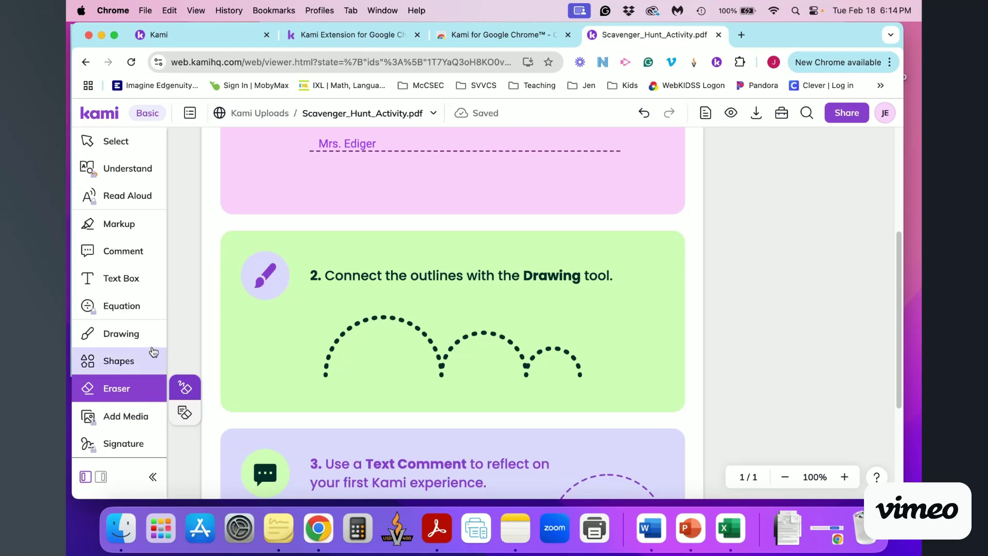
{"action": "left_click", "coordinate": [113, 334]}
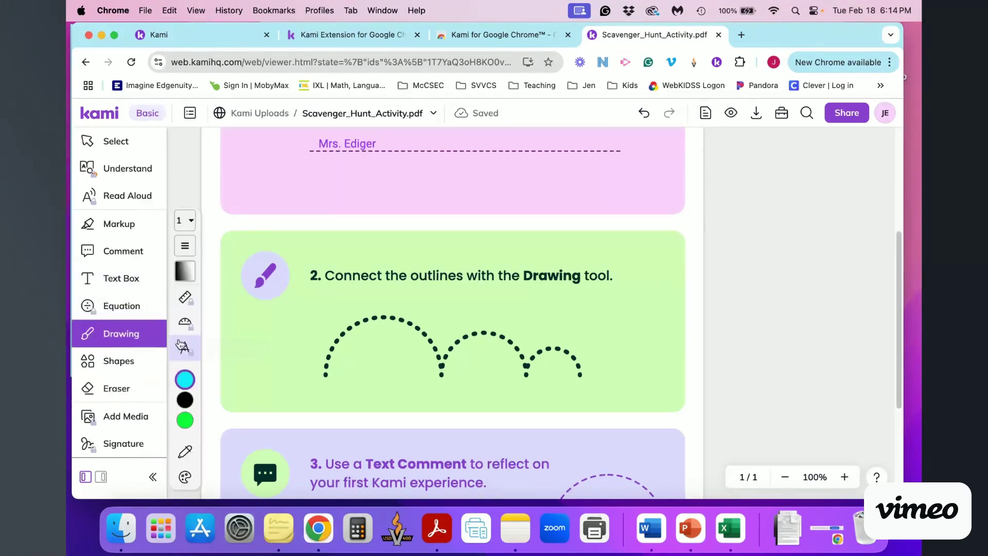
{"action": "left_click", "coordinate": [181, 387]}
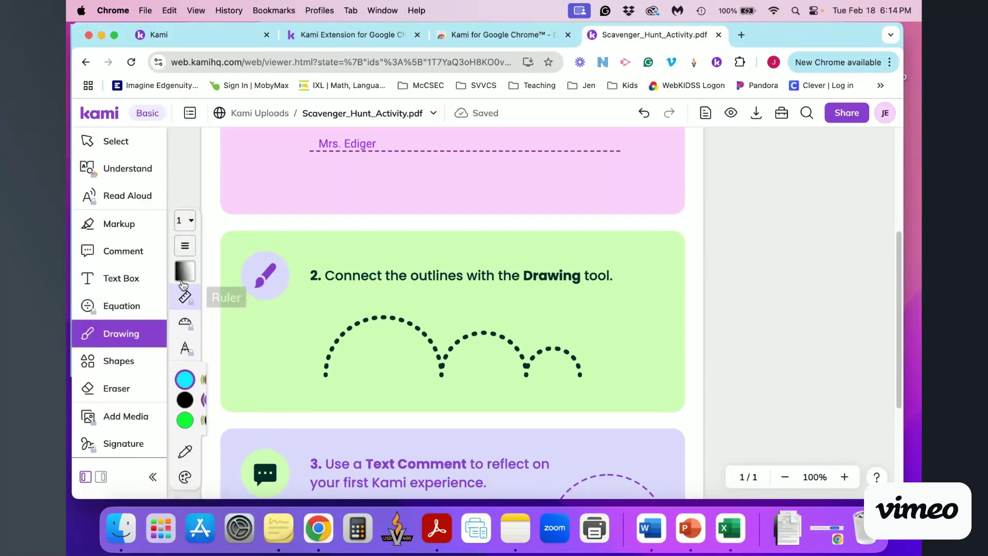
{"action": "left_click", "coordinate": [185, 220]}
{"action": "left_click", "coordinate": [217, 359]}
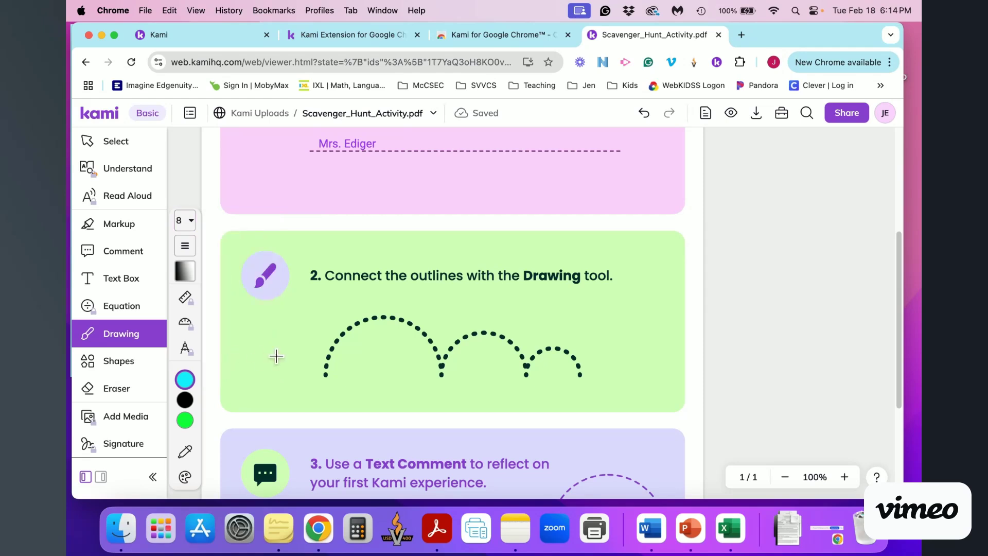
{"action": "mouse_move", "coordinate": [325, 376]}
{"action": "left_mouse_down"}
{"action": "mouse_move", "coordinate": [335, 344]}
{"action": "mouse_move", "coordinate": [378, 318]}
{"action": "mouse_move", "coordinate": [418, 328]}
{"action": "mouse_move", "coordinate": [440, 368]}
{"action": "mouse_move", "coordinate": [459, 338]}
{"action": "mouse_move", "coordinate": [488, 330]}
{"action": "mouse_move", "coordinate": [528, 376]}
{"action": "mouse_move", "coordinate": [541, 346]}
{"action": "mouse_move", "coordinate": [567, 353]}
{"action": "mouse_move", "coordinate": [583, 377]}
{"action": "left_mouse_up"}
Add a yellow text comment reading "I love using Kami!" inside the large dashed circle in section 3, removing the stray empty comment
{"action": "scroll", "coordinate": [502, 396], "scroll_direction": "down", "scroll_amount": 2}
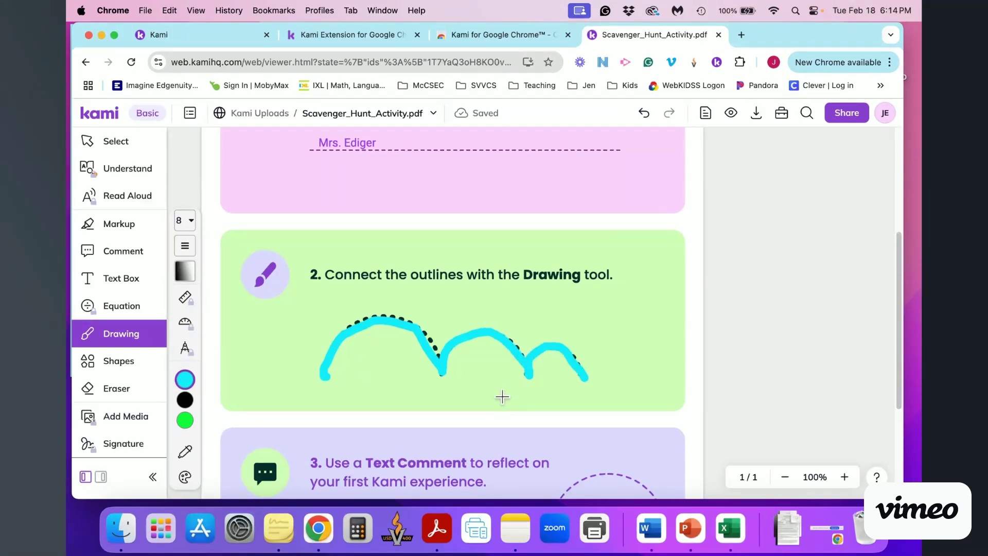
{"action": "scroll", "coordinate": [409, 398], "scroll_direction": "down", "scroll_amount": 5}
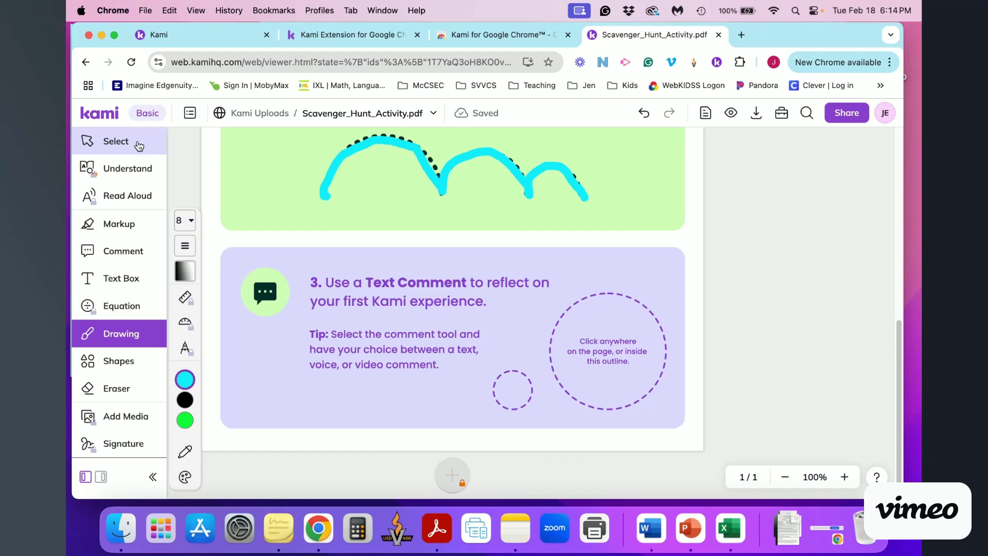
{"action": "left_click", "coordinate": [117, 251]}
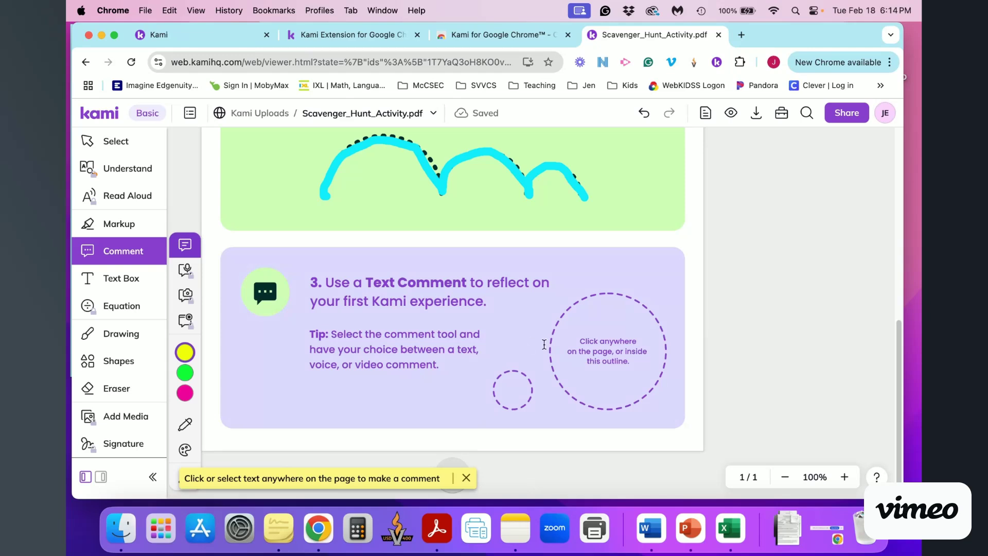
{"action": "left_click", "coordinate": [580, 349]}
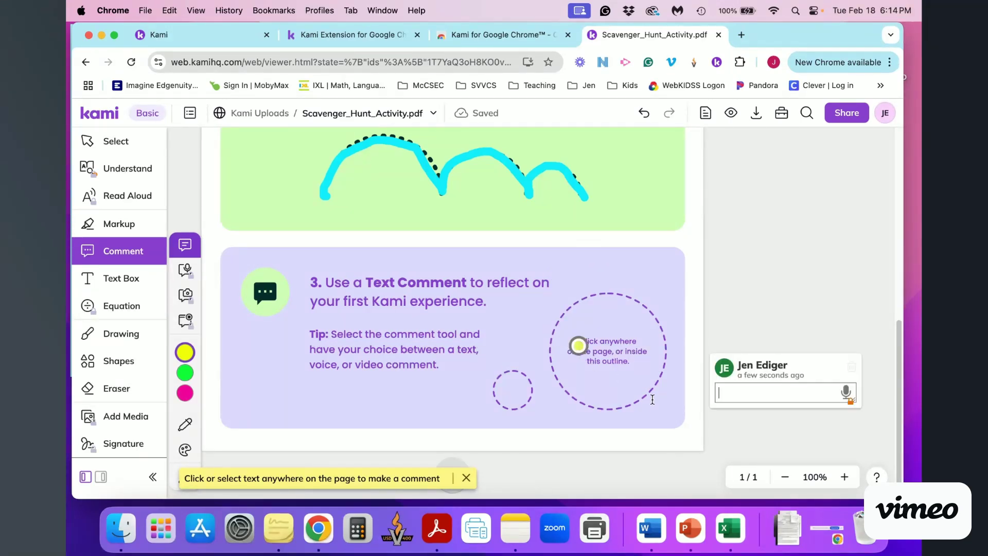
{"action": "type", "text": "I love using Kami!"}
{"action": "key", "text": "Return"}
{"action": "left_click", "coordinate": [649, 433]}
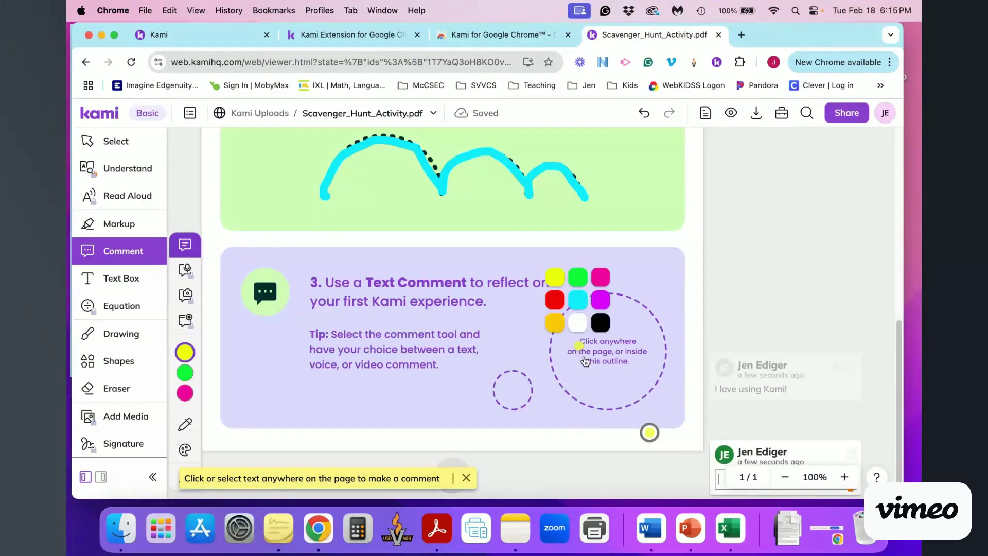
{"action": "left_click", "coordinate": [852, 454]}
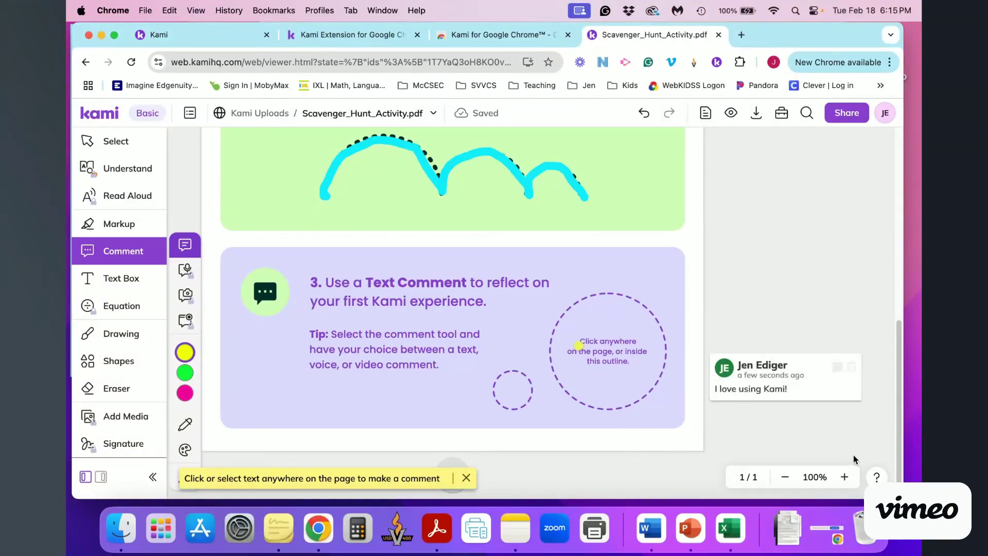
{"action": "left_click", "coordinate": [468, 479]}
Share the activity file with anyone who has the link as Editor, and review its sharing and download/print permissions
{"action": "scroll", "coordinate": [647, 269], "scroll_direction": "up", "scroll_amount": 5}
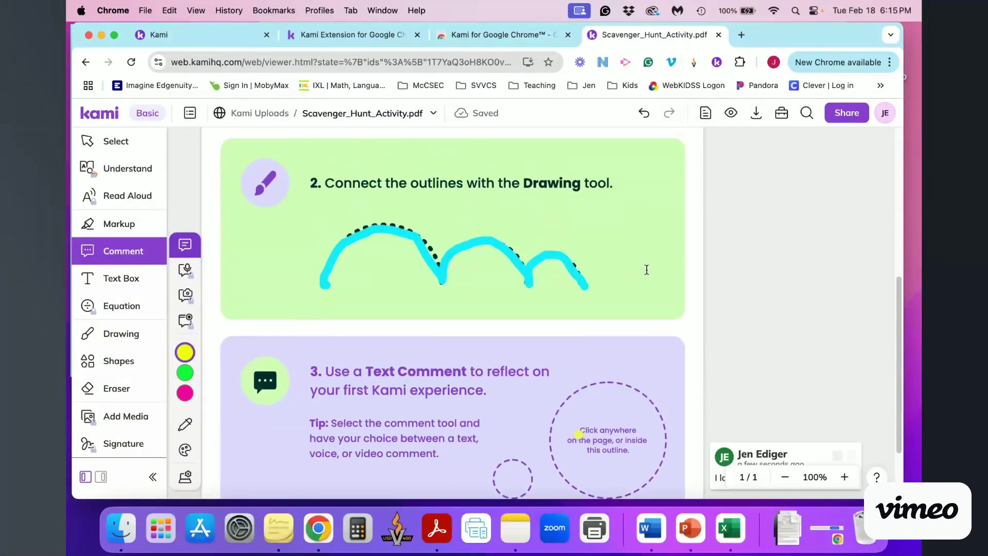
{"action": "scroll", "coordinate": [647, 269], "scroll_direction": "up", "scroll_amount": 3}
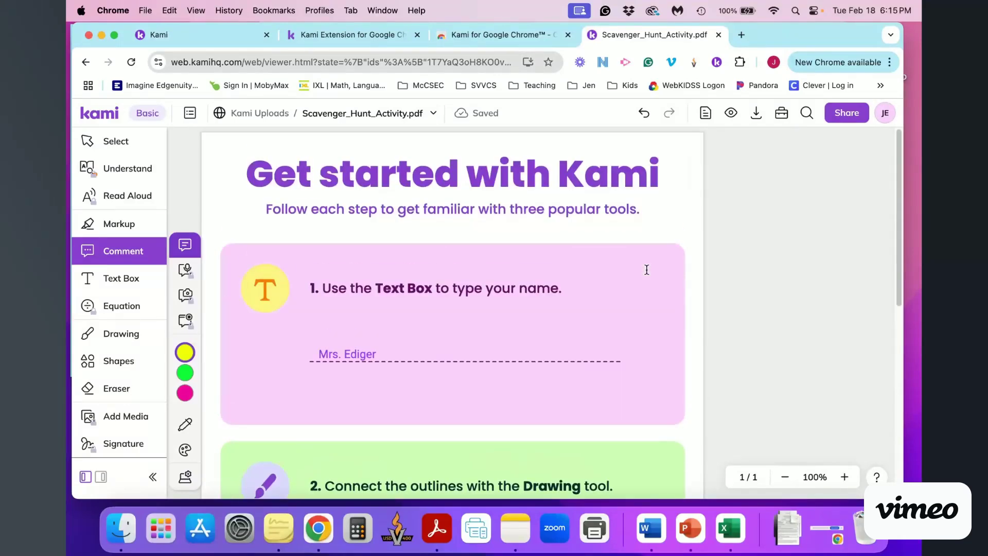
{"action": "left_click", "coordinate": [843, 114]}
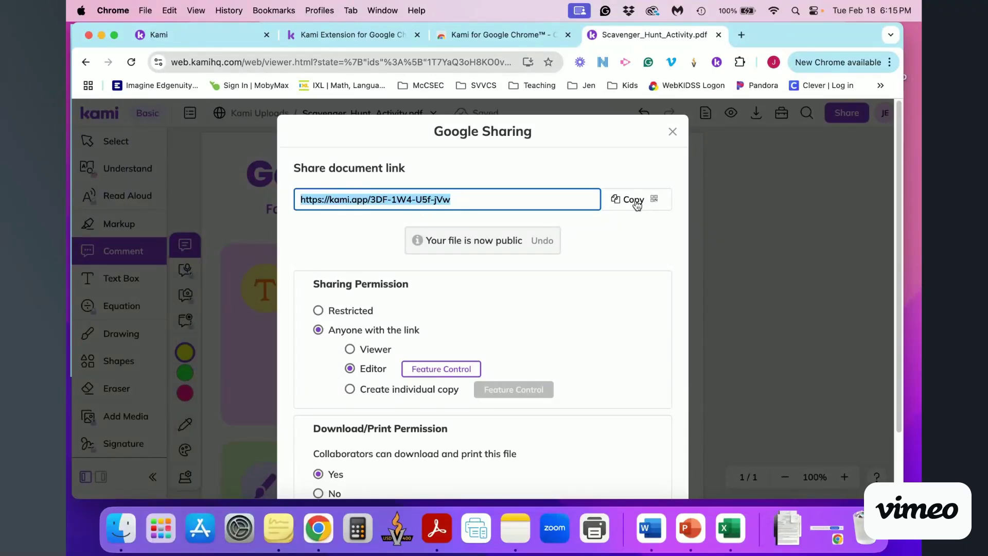
{"action": "scroll", "coordinate": [524, 379], "scroll_direction": "down", "scroll_amount": 3}
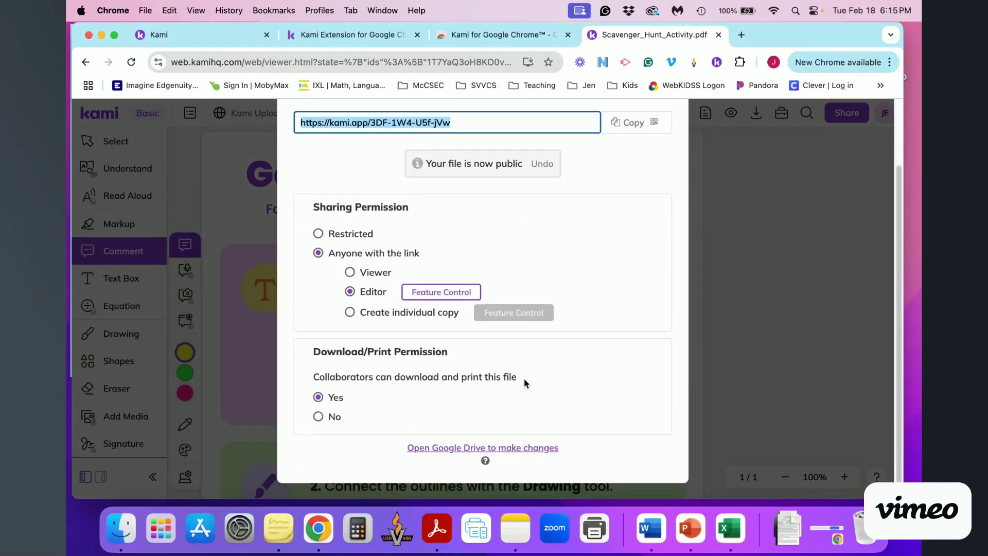
{"action": "scroll", "coordinate": [523, 379], "scroll_direction": "up", "scroll_amount": 3}
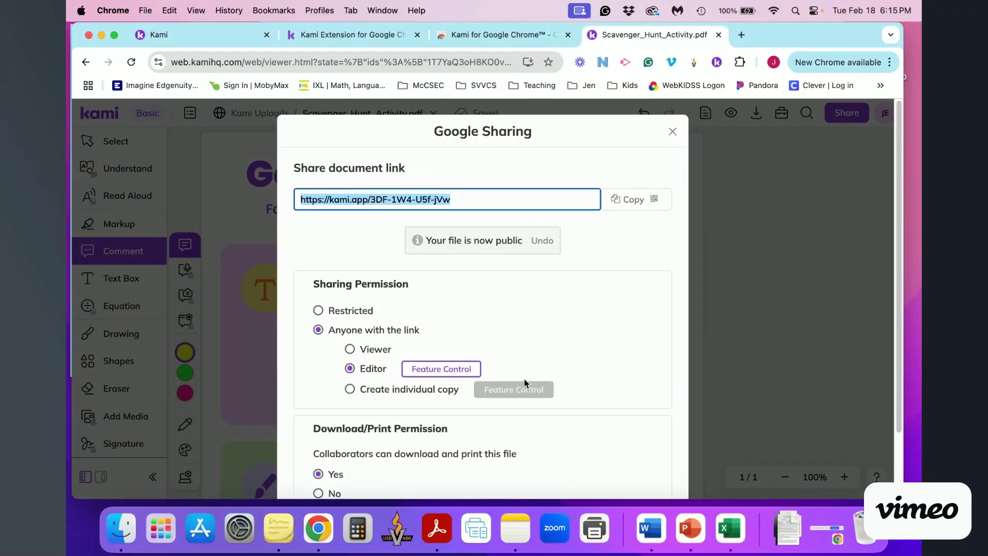
{"action": "left_click", "coordinate": [673, 132]}
Download the activity file with the Quick download option
{"action": "left_click", "coordinate": [755, 111]}
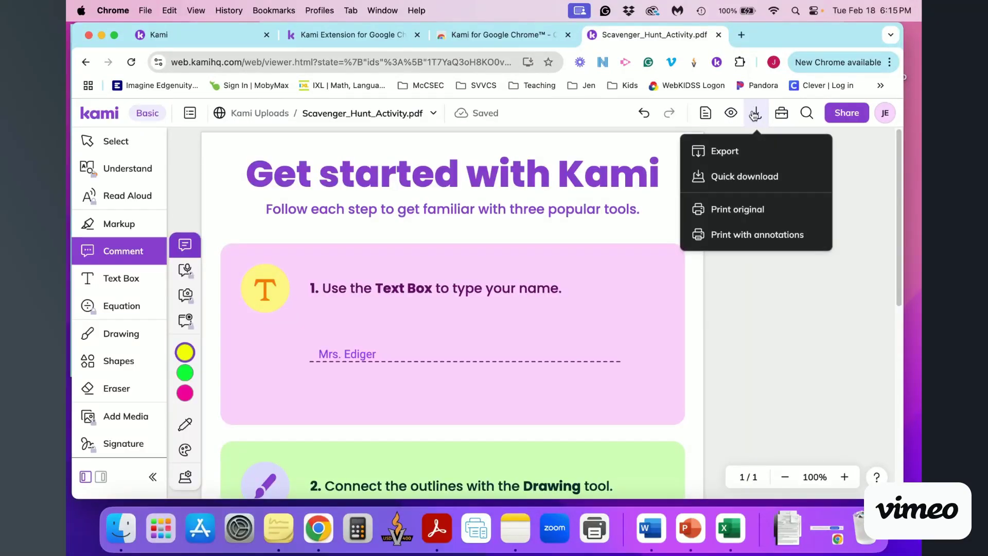
{"action": "left_click", "coordinate": [763, 178]}
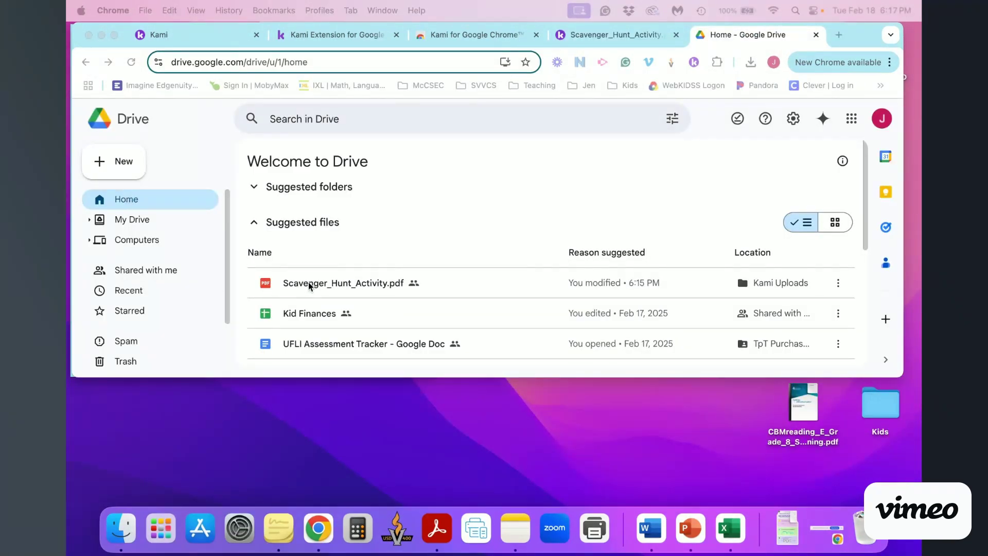
Review who has access to Scavenger_Hunt_Activity.pdf in Google Drive's sharing settings, and close them without changes
{"action": "left_click", "coordinate": [308, 282]}
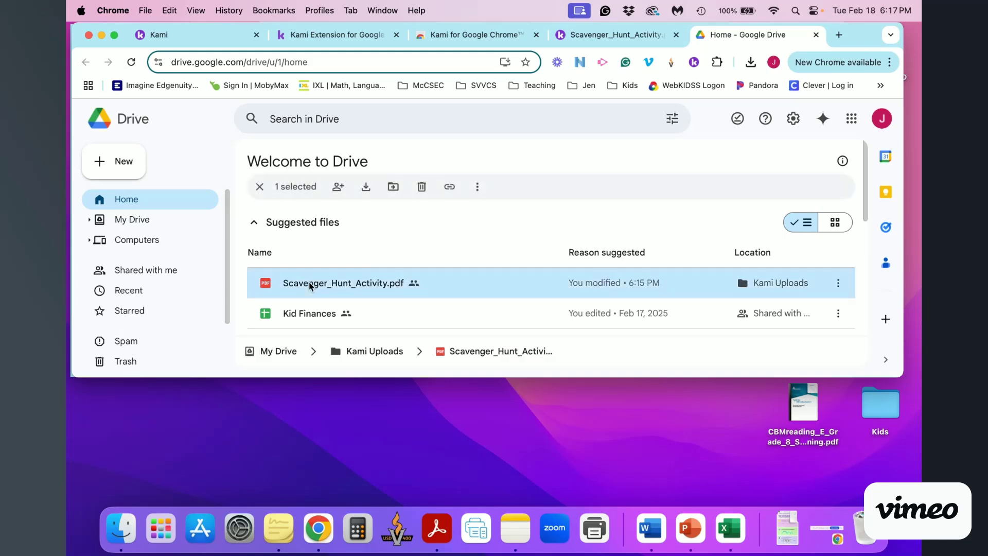
{"action": "right_click", "coordinate": [308, 282]}
{"action": "mouse_move", "coordinate": [463, 260]}
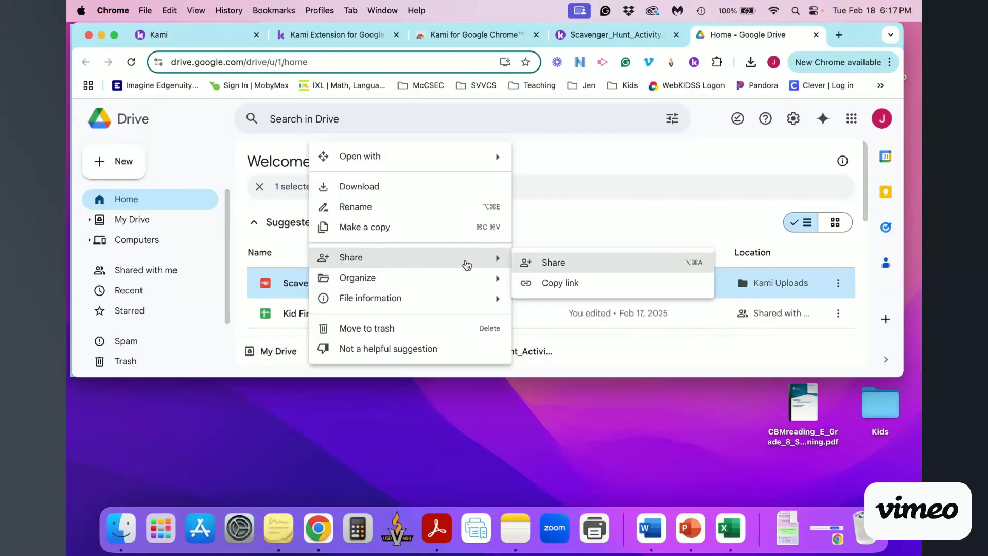
{"action": "left_click", "coordinate": [557, 264]}
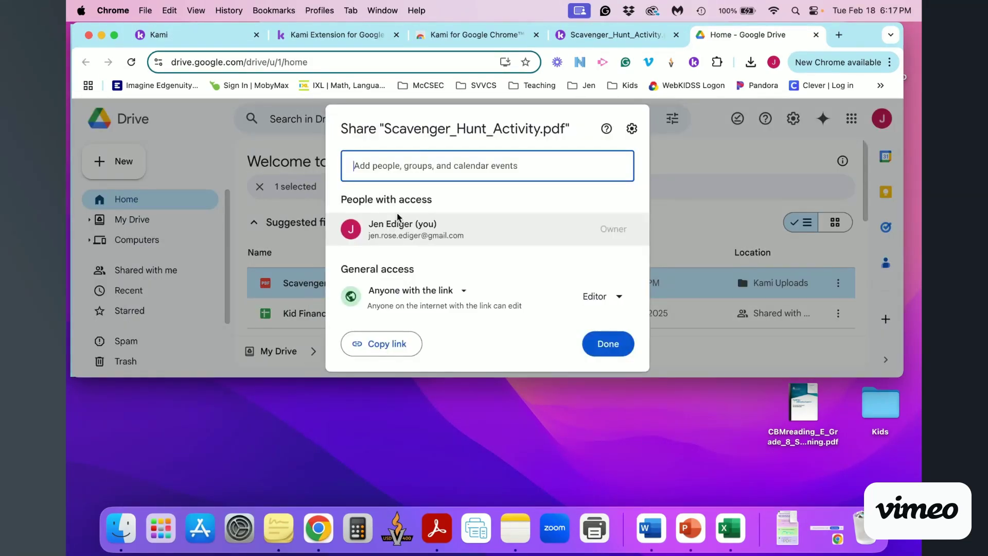
{"action": "left_click", "coordinate": [603, 343]}
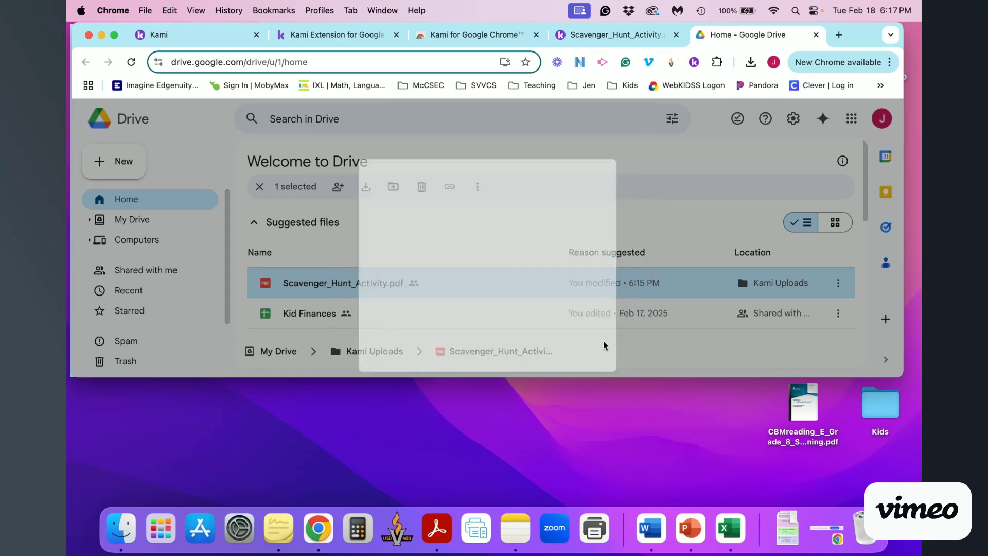